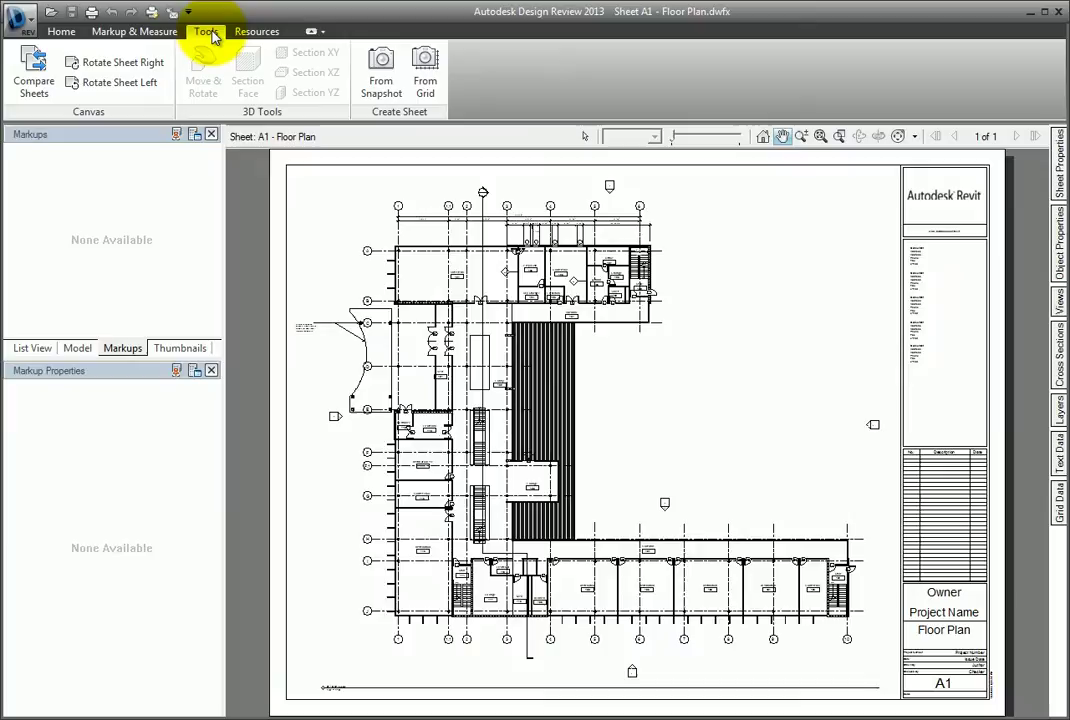
- Start Compare Sheets and load Sheet A1 - Floor Plan - Rev B.dwfx as the other drawing
click(28, 72)
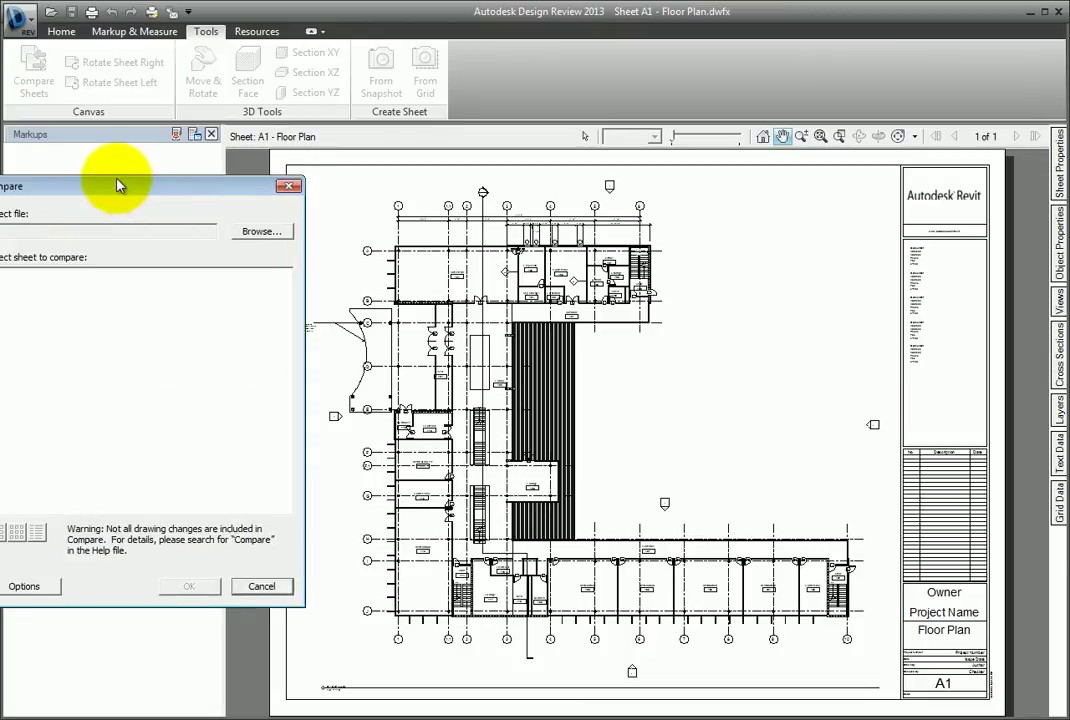
drag(122, 182, 145, 174)
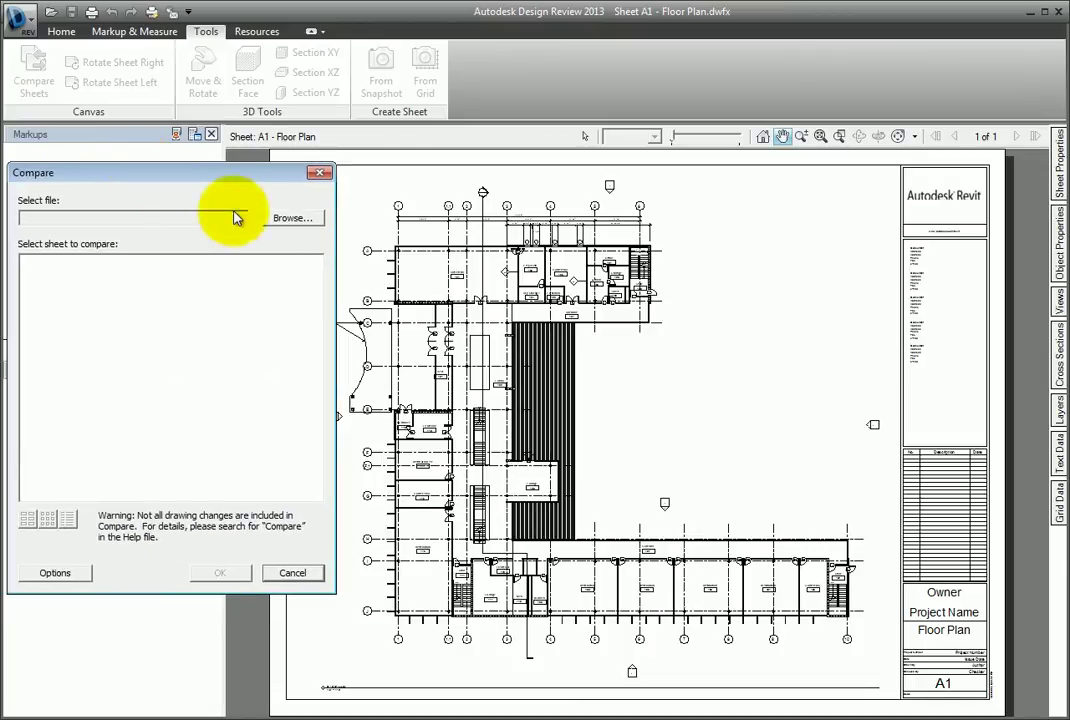
click(290, 222)
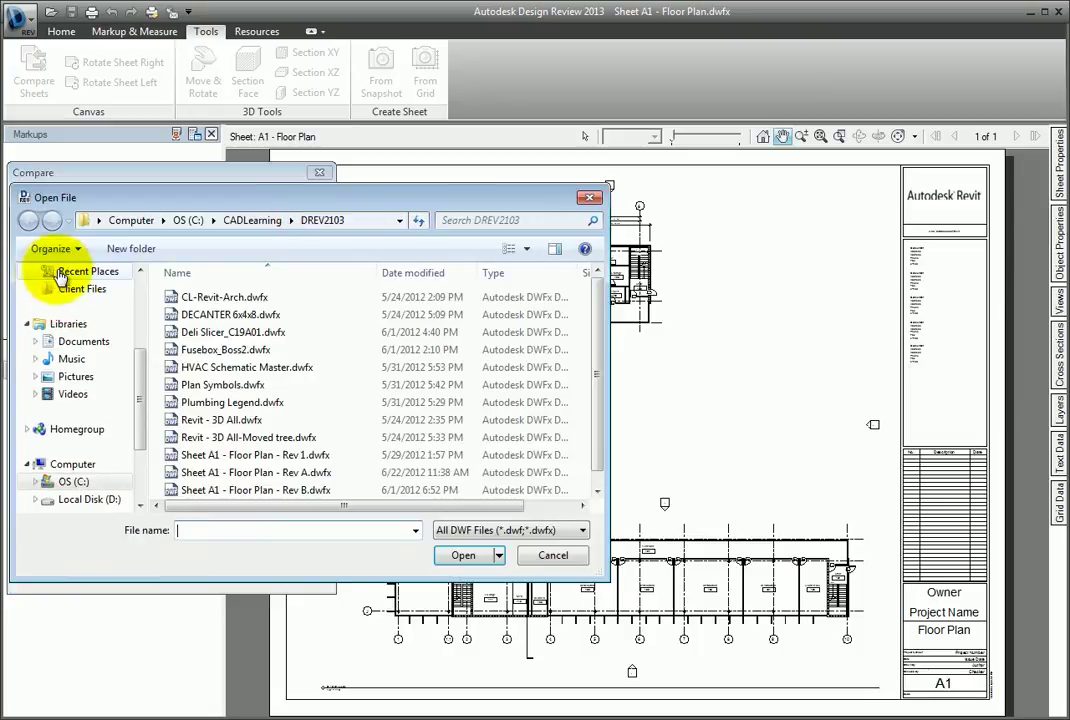
click(250, 490)
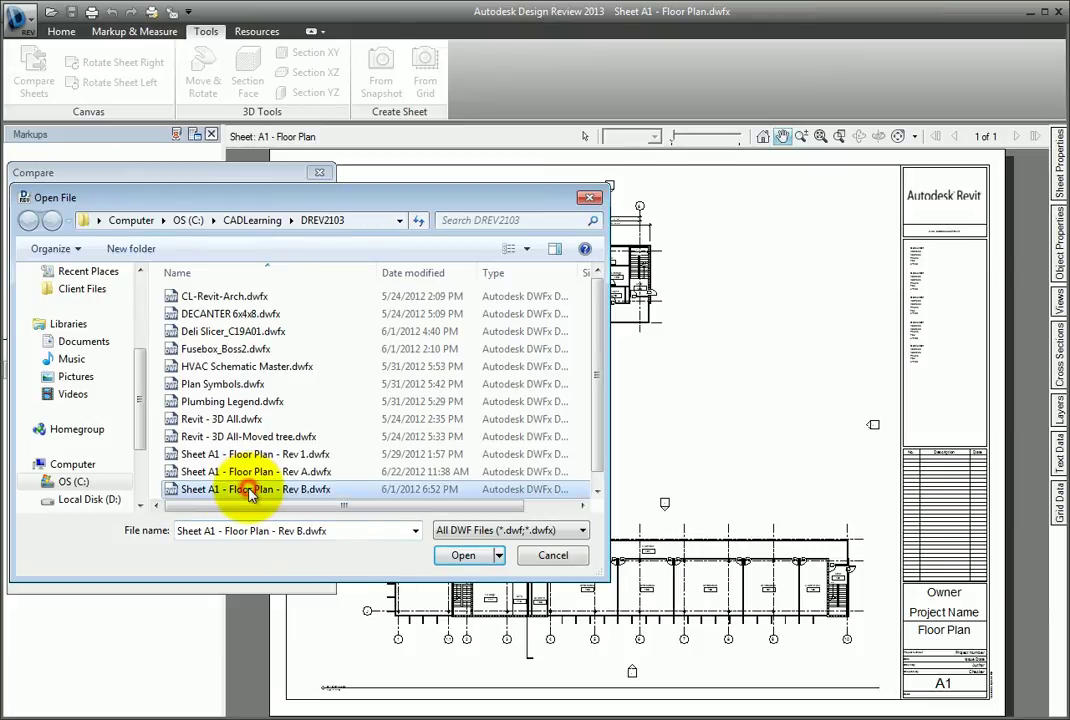
drag(592, 407, 597, 428)
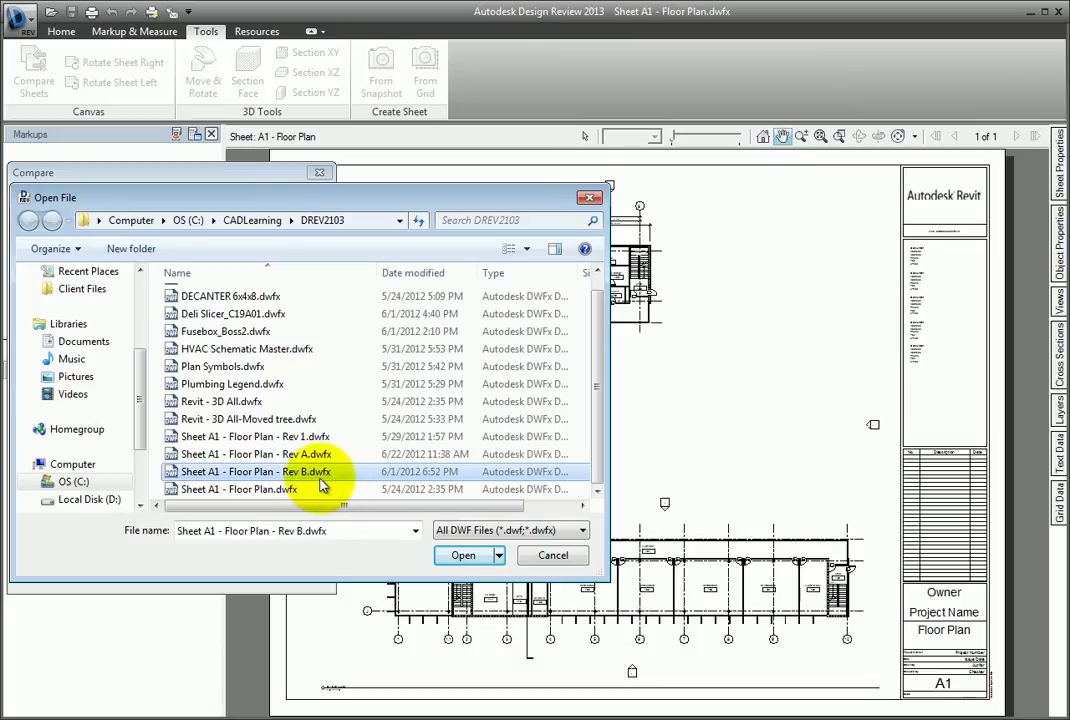
click(462, 558)
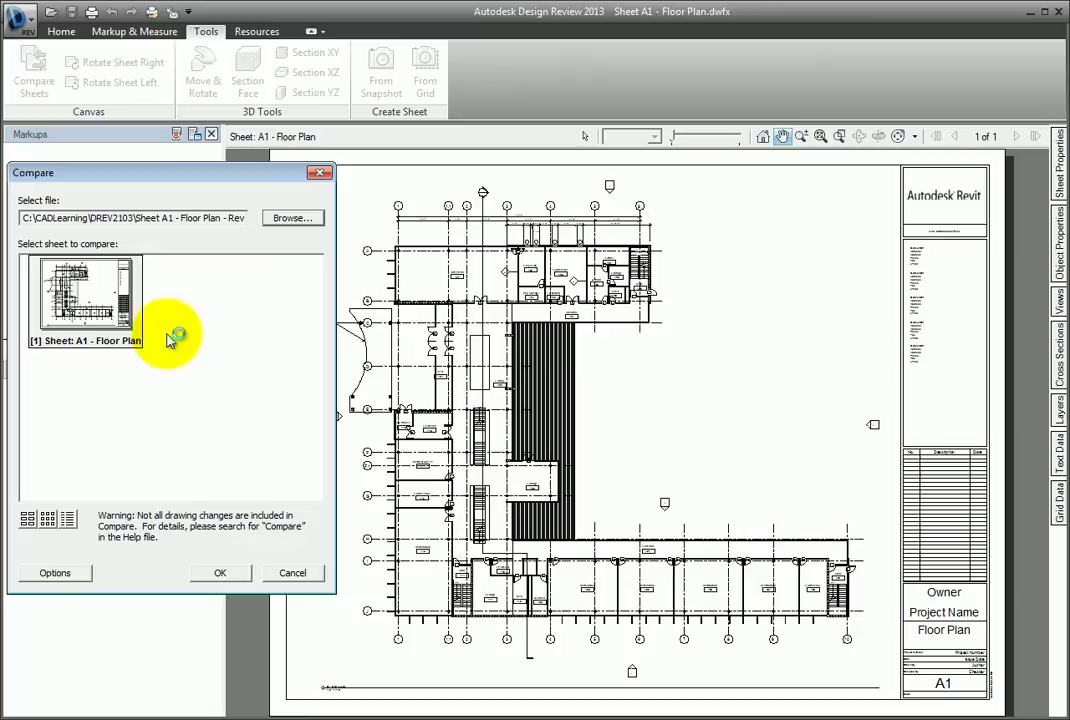
- Try the medium and large thumbnail views and the sheet list view in the Compare dialog
click(219, 576)
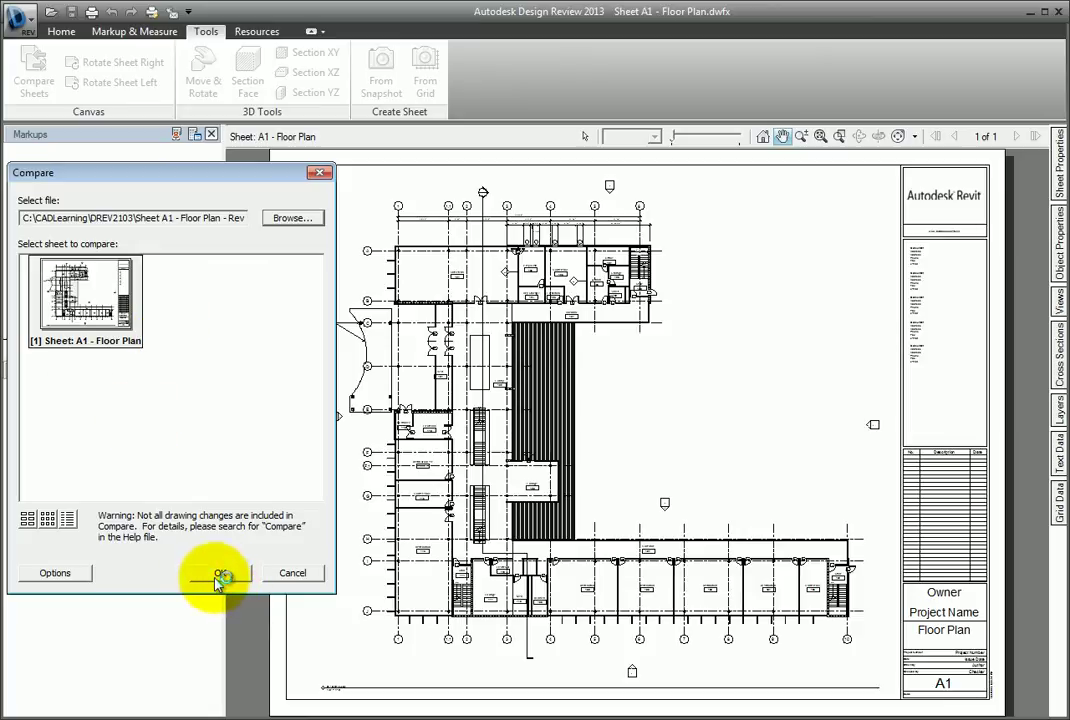
click(47, 522)
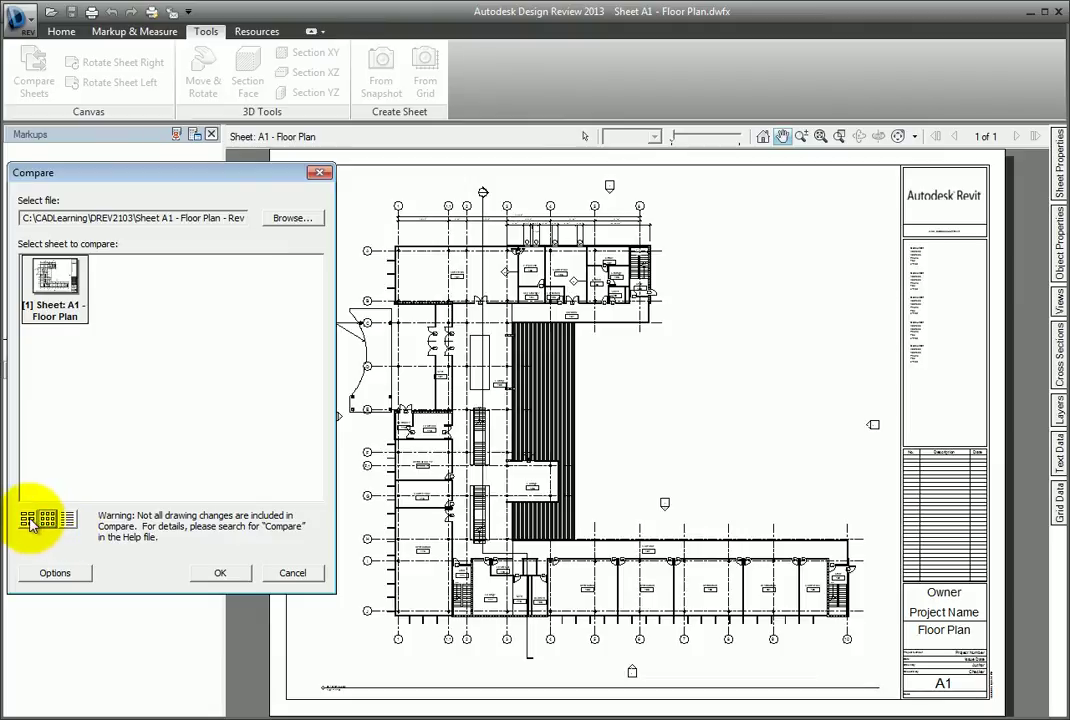
click(28, 520)
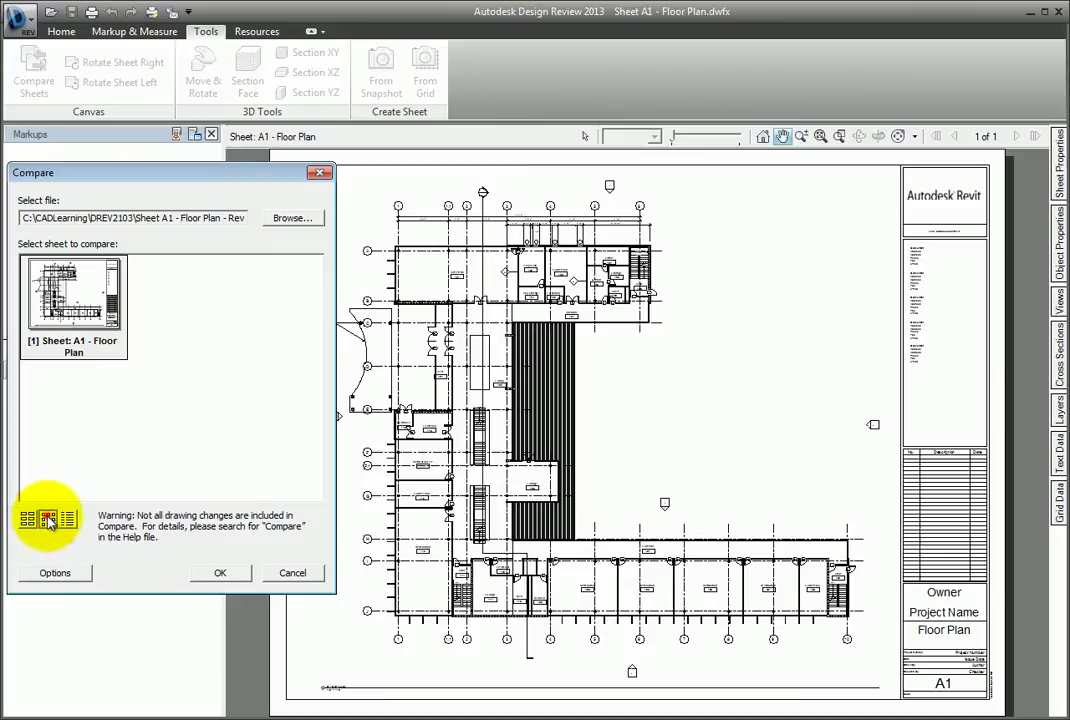
click(48, 520)
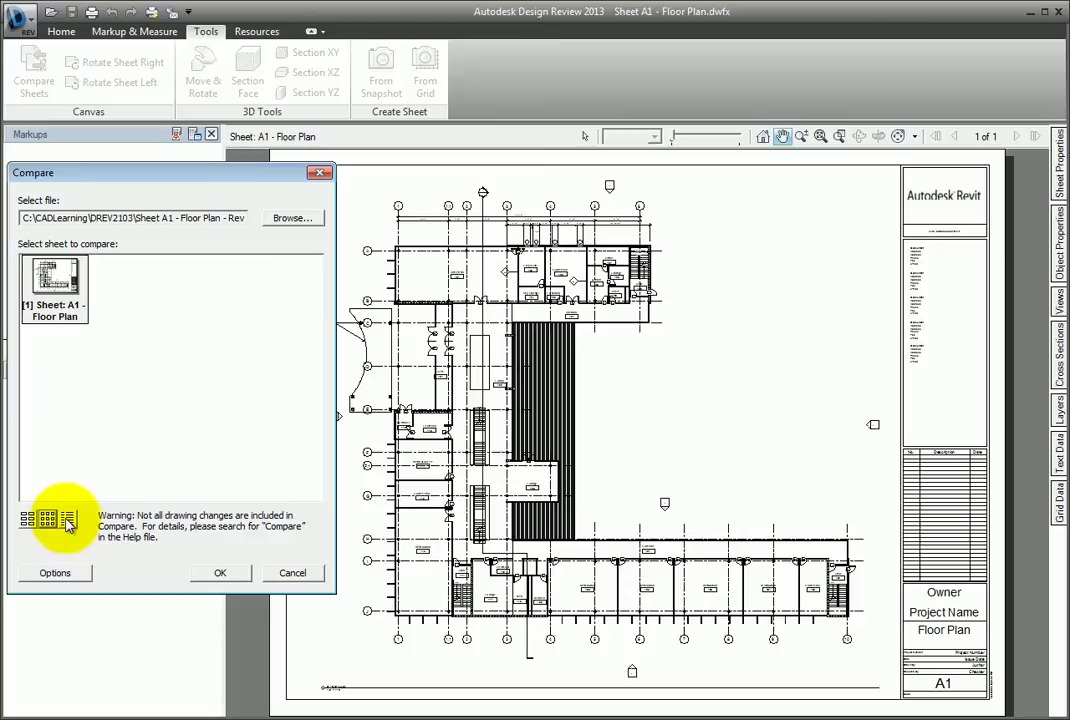
click(67, 520)
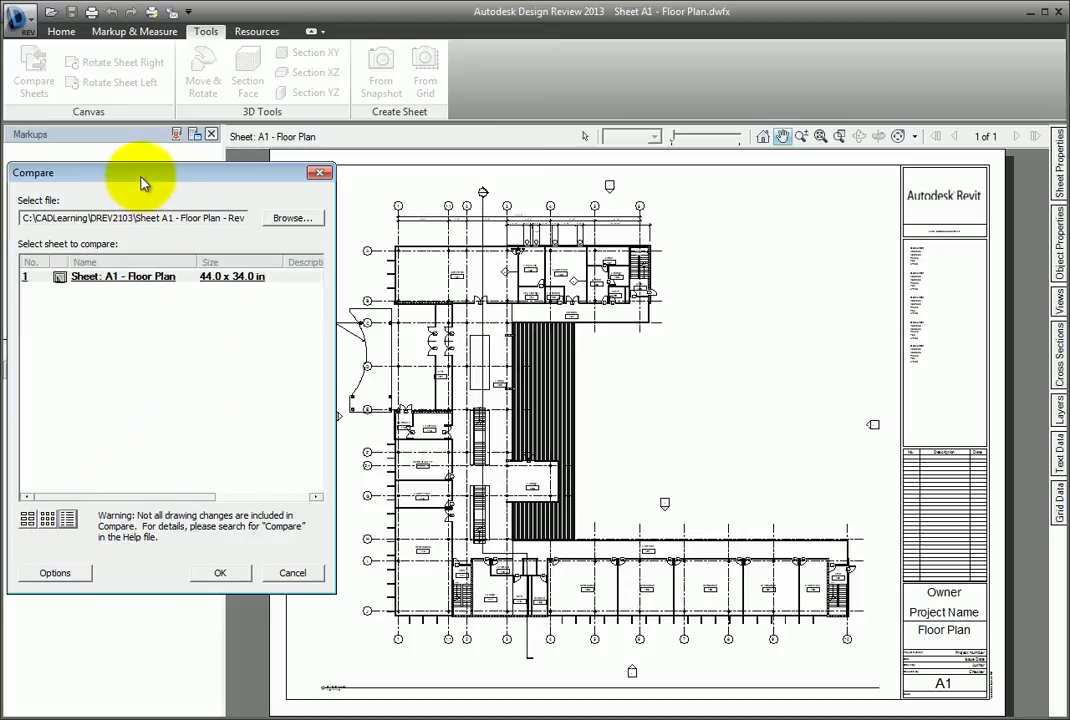
- Return to thumbnail view and pick Rev B's A1 - Floor Plan sheet
drag(146, 180, 341, 226)
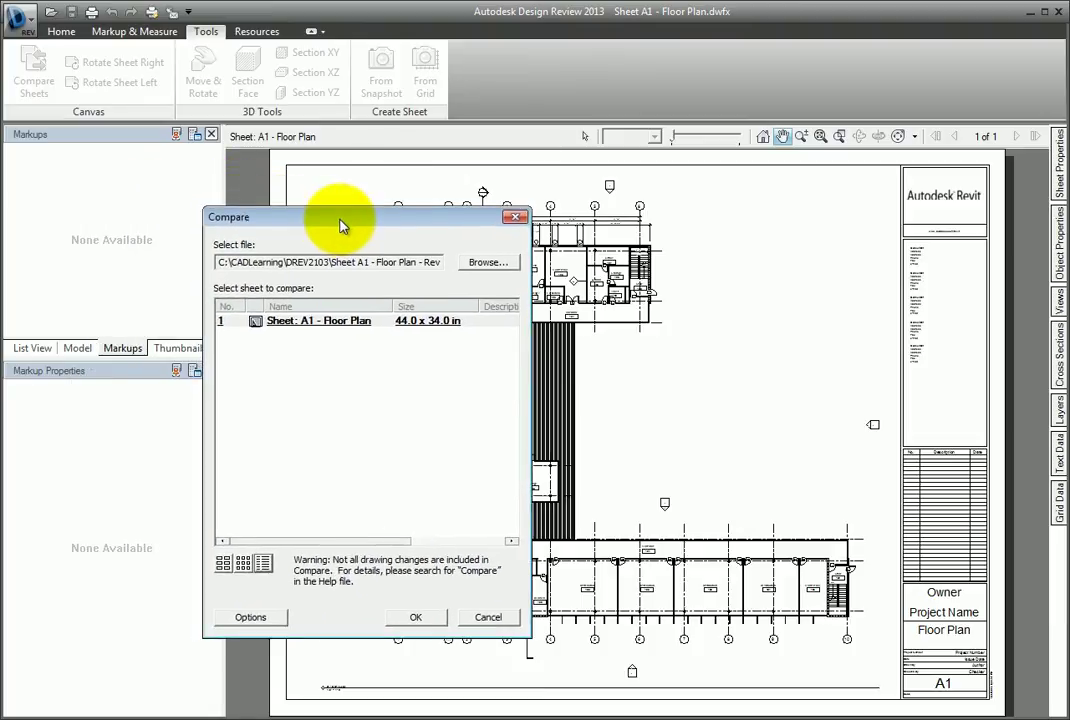
click(223, 563)
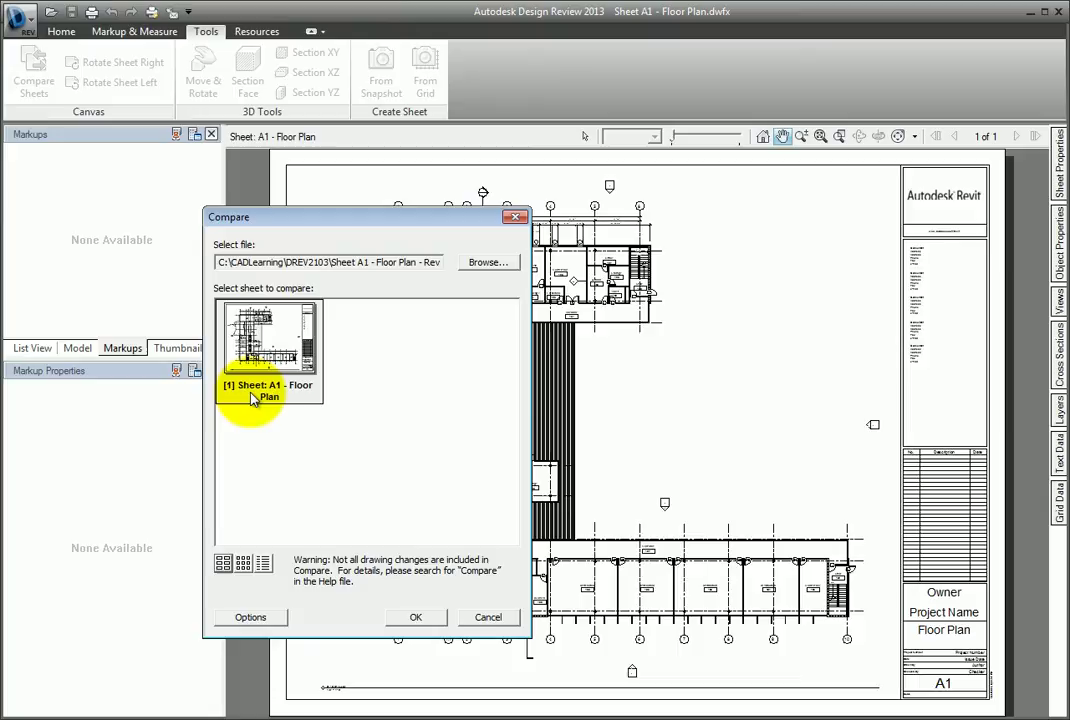
click(253, 398)
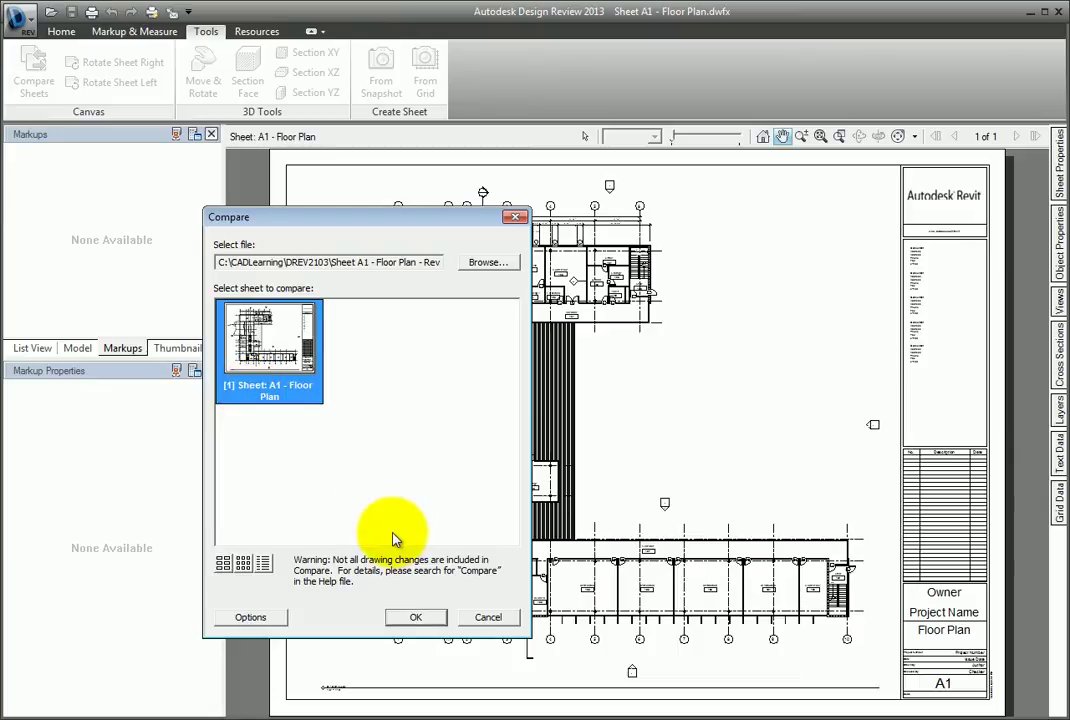
click(252, 618)
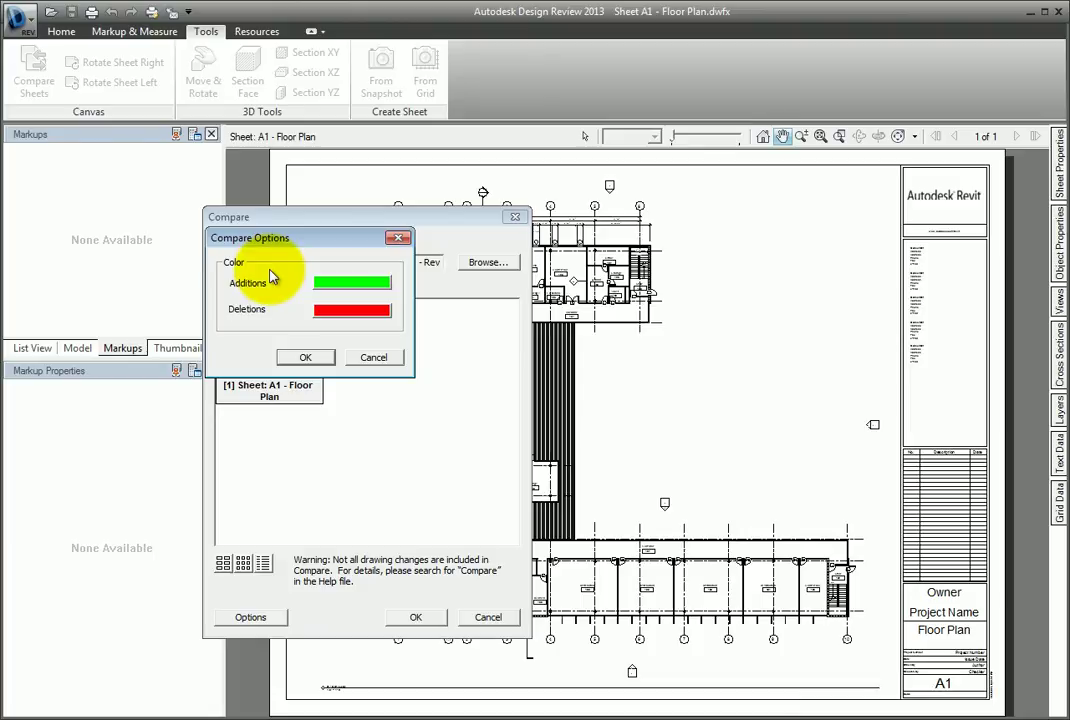
click(355, 291)
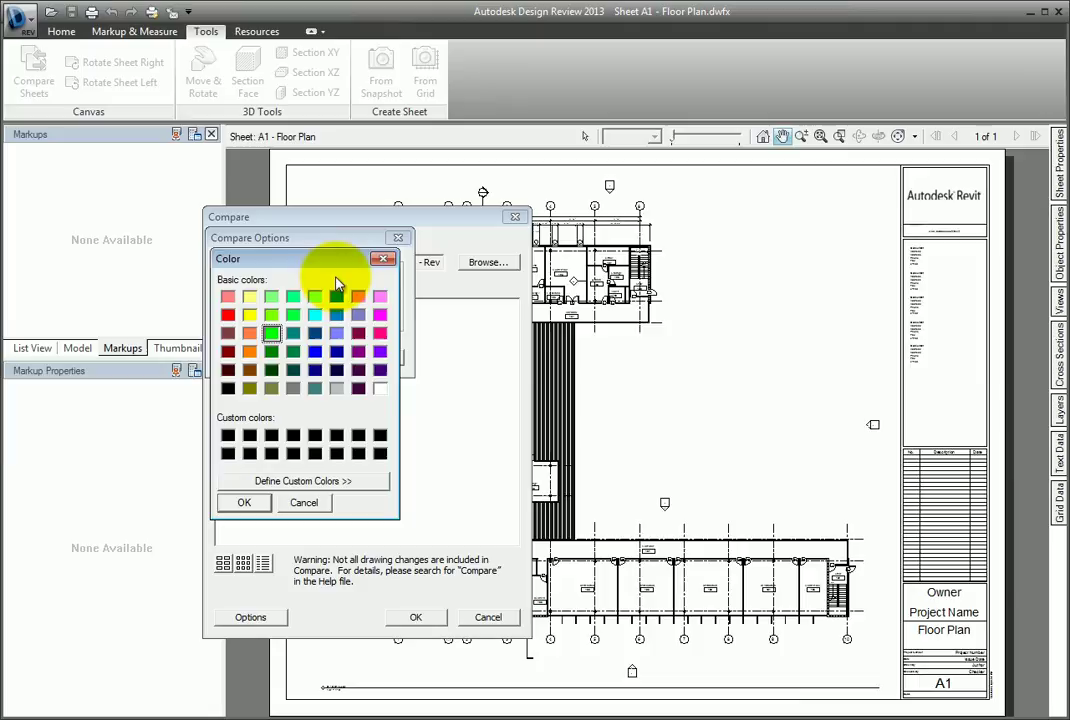
drag(320, 268, 517, 272)
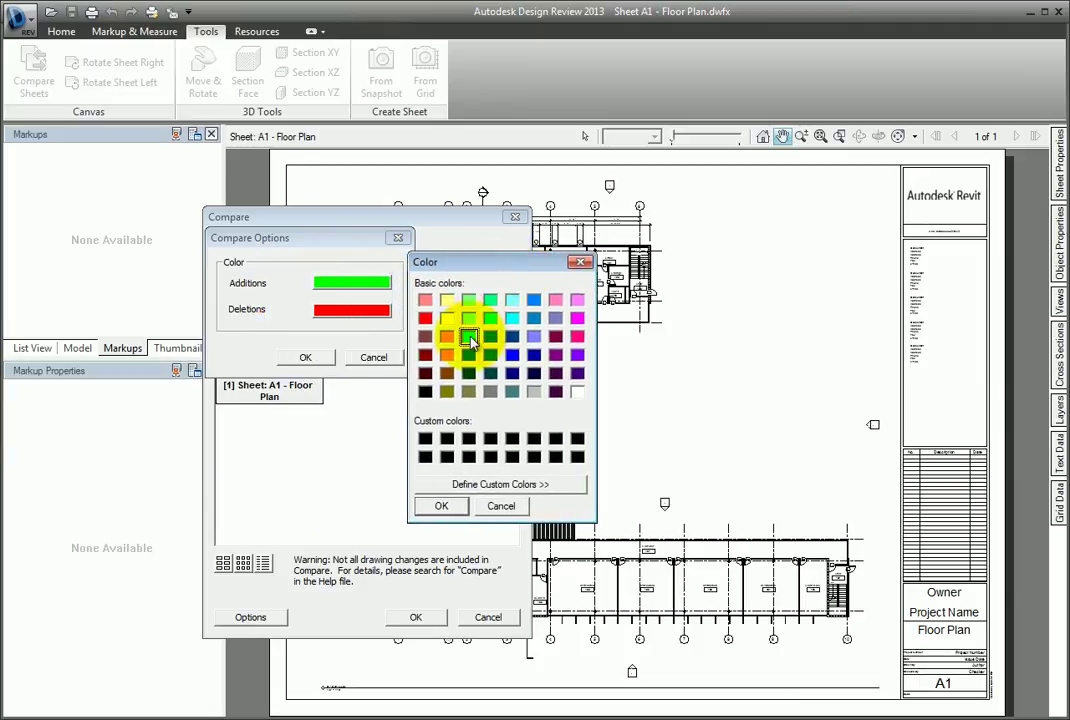
click(502, 508)
click(356, 318)
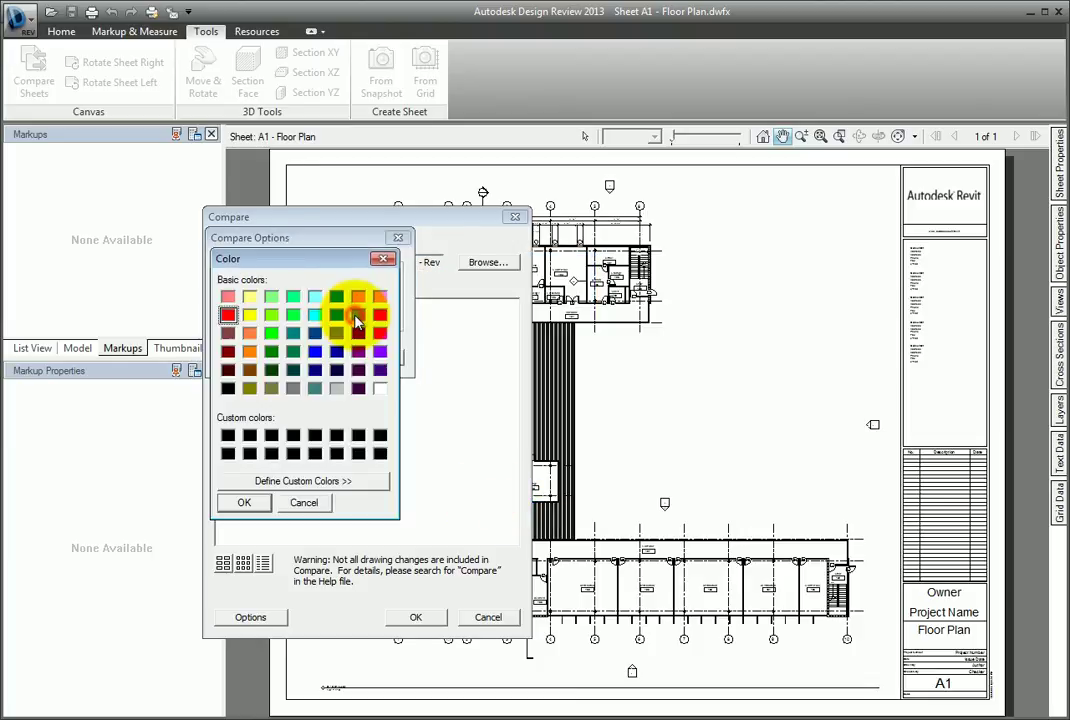
click(303, 505)
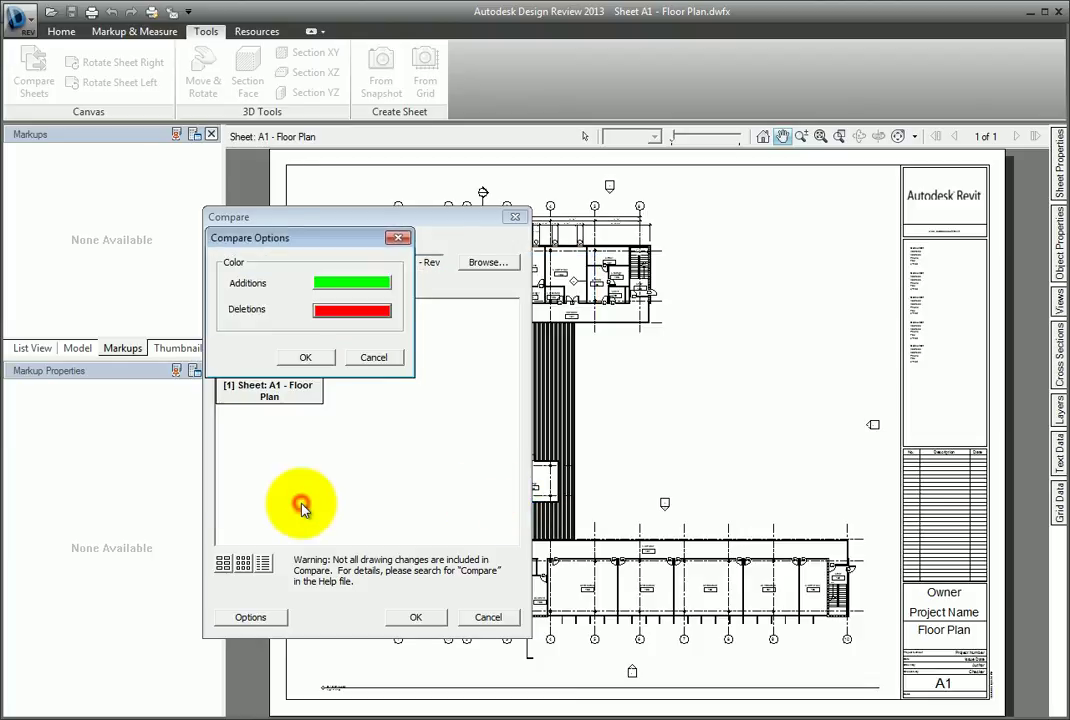
click(306, 359)
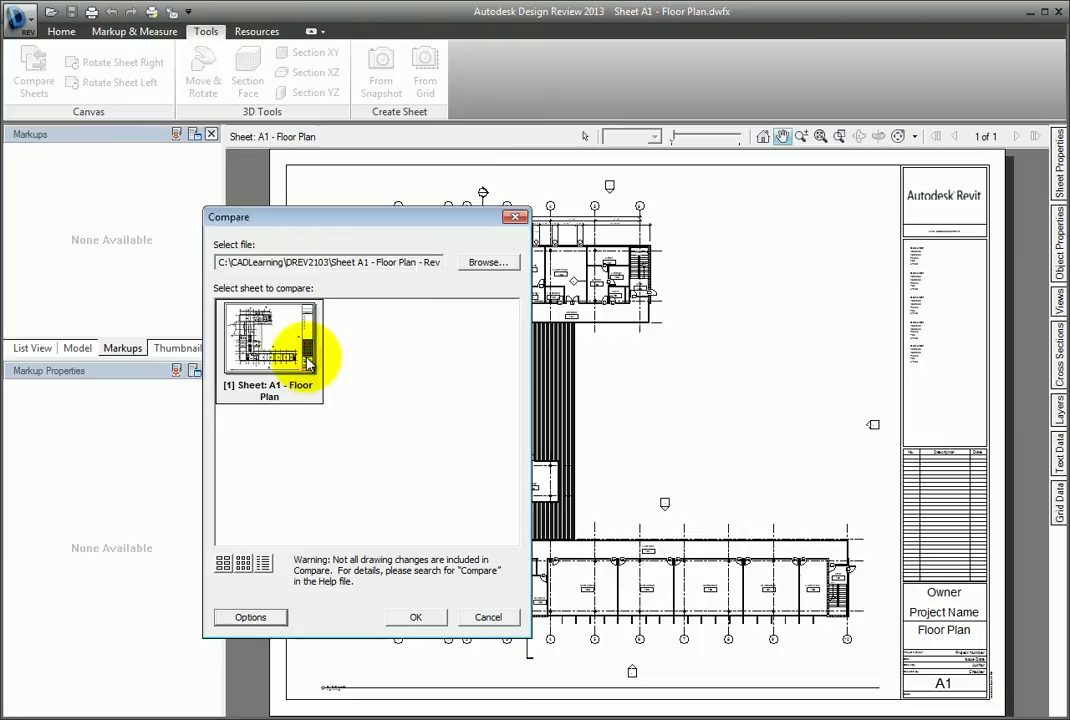
- Run the comparison against Rev B and zoom into the resulting plan
click(413, 620)
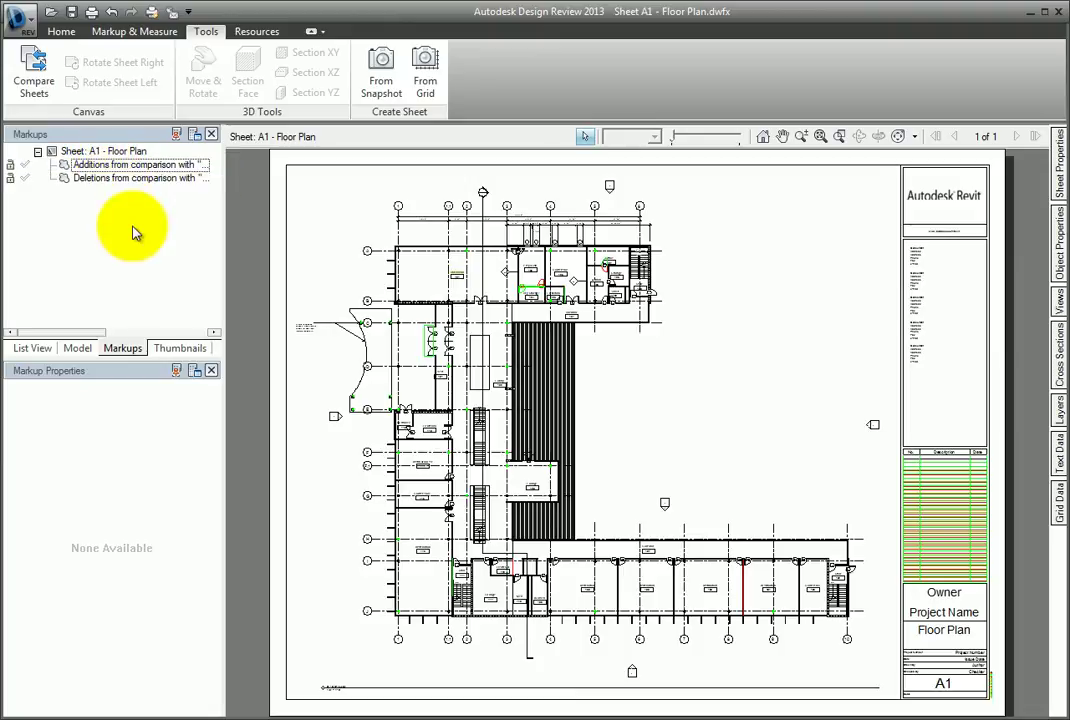
scroll(456, 274, up, 5)
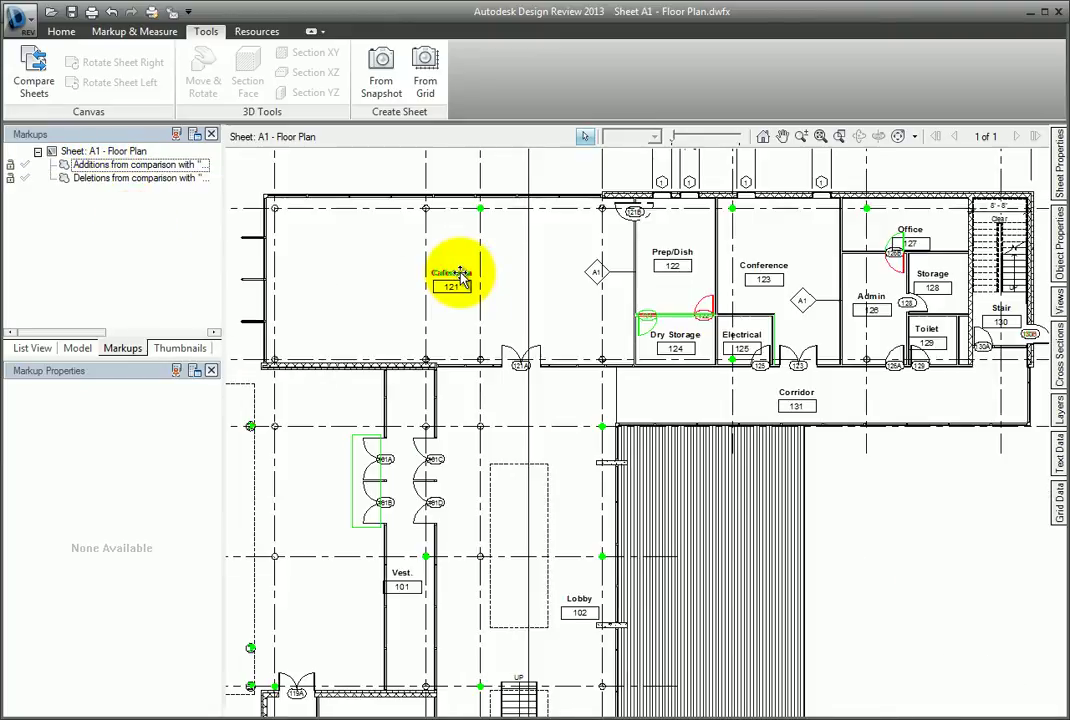
scroll(460, 279, up, 6)
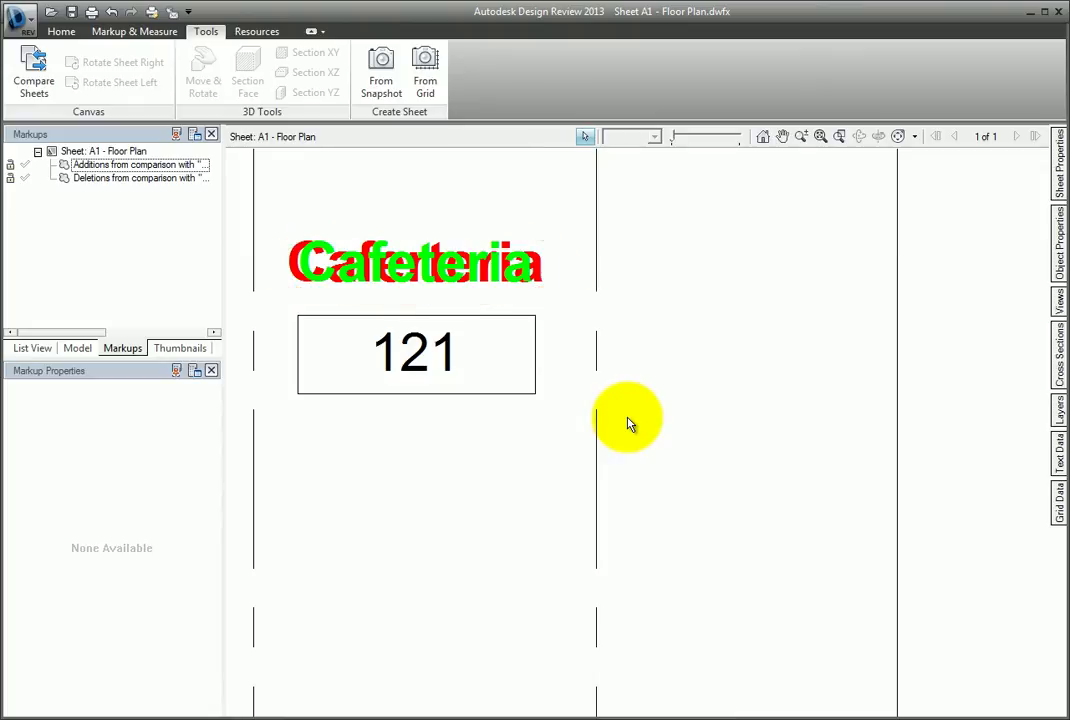
scroll(630, 425, down, 8)
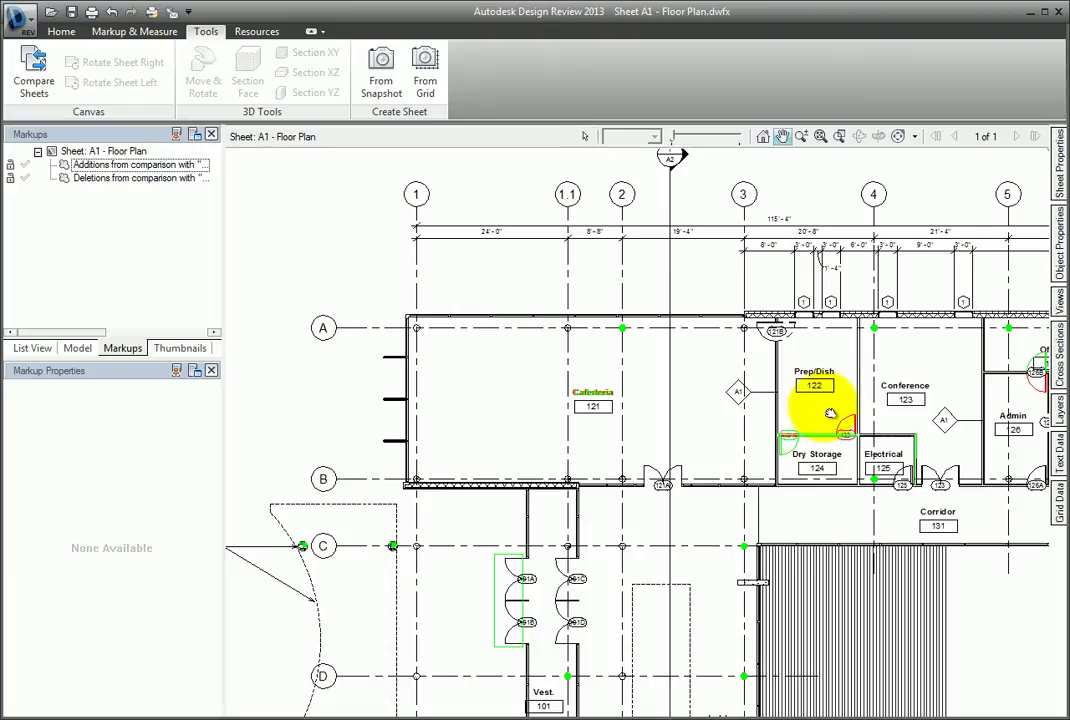
- Pan across Prep/Dish, Dry Storage, upper wing and lobby to inspect green and red changes
middle_drag(829, 413, 609, 406)
scroll(614, 410, up, 5)
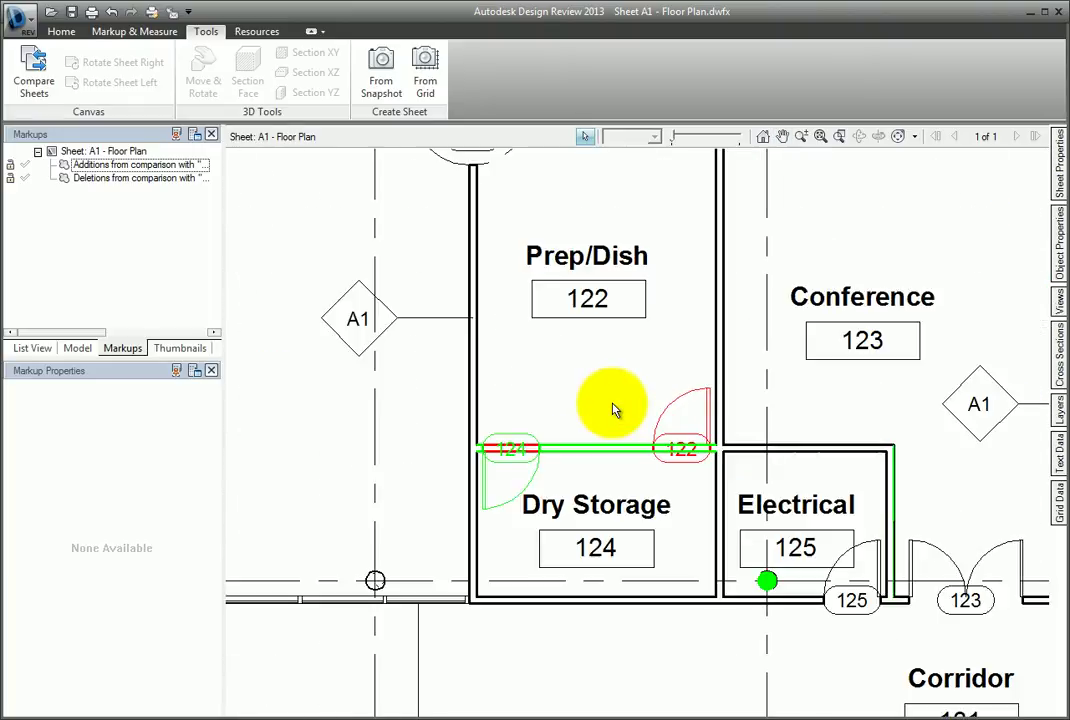
scroll(614, 410, down, 2)
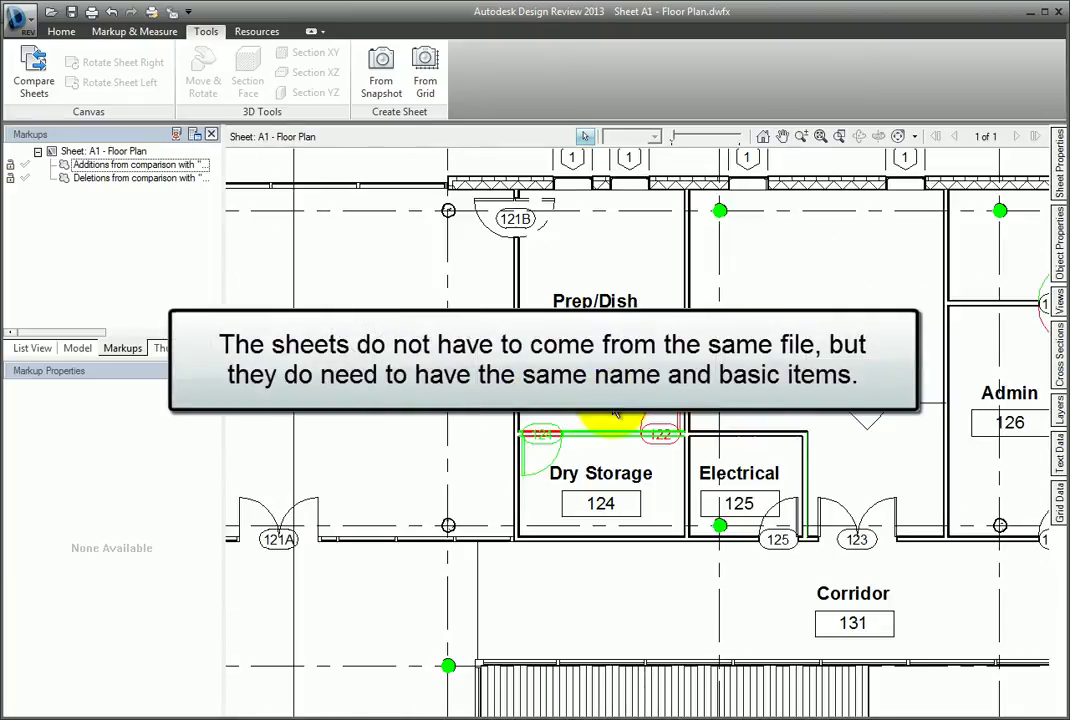
scroll(614, 410, down, 2)
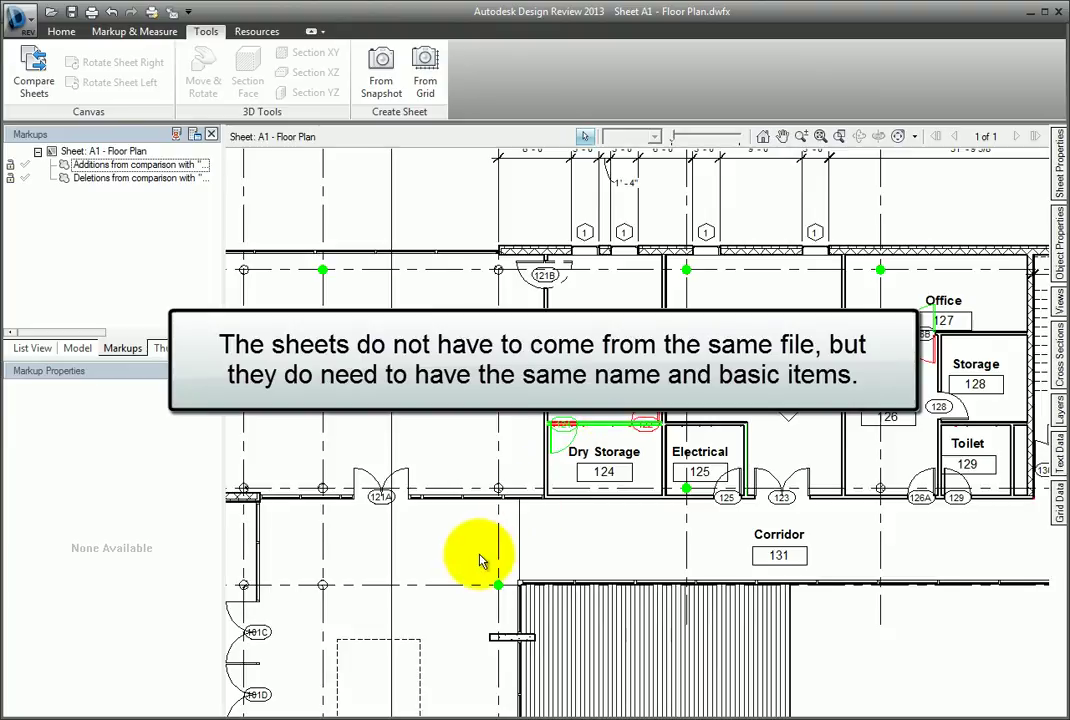
middle_drag(485, 564, 549, 549)
scroll(554, 549, down, 3)
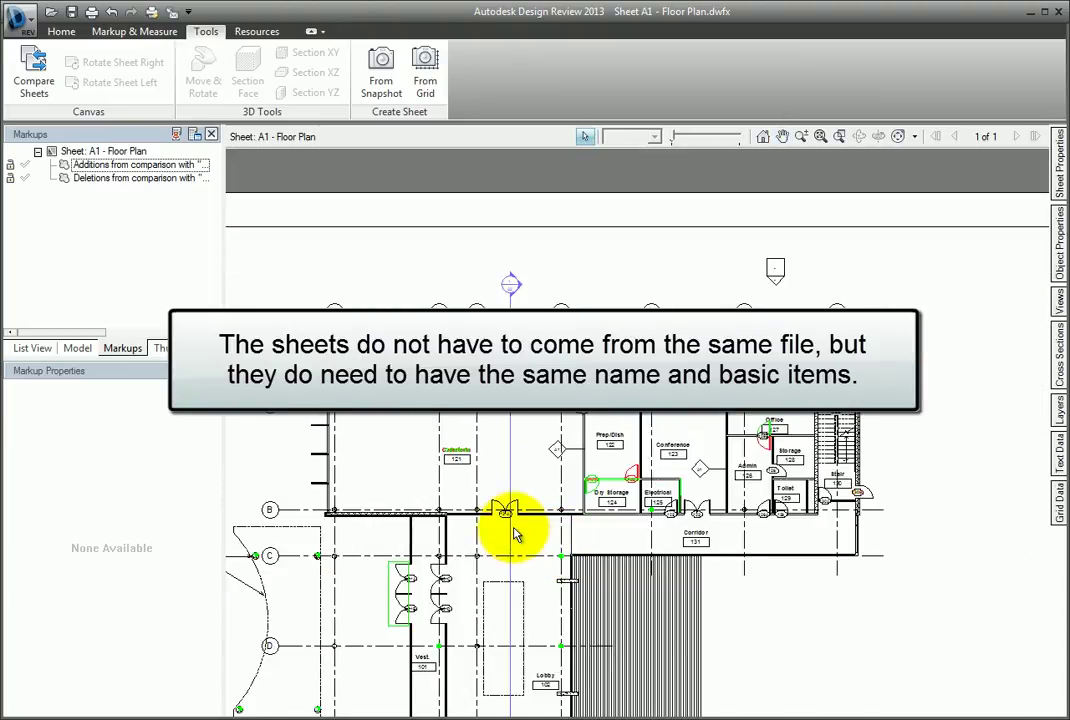
middle_drag(535, 483, 597, 303)
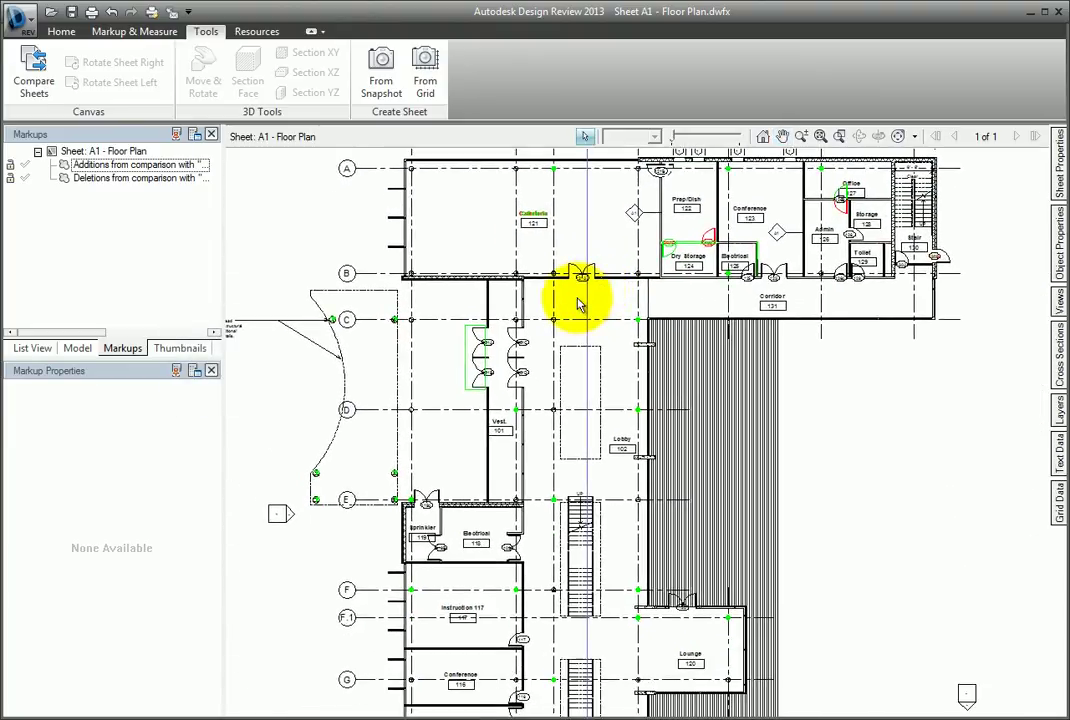